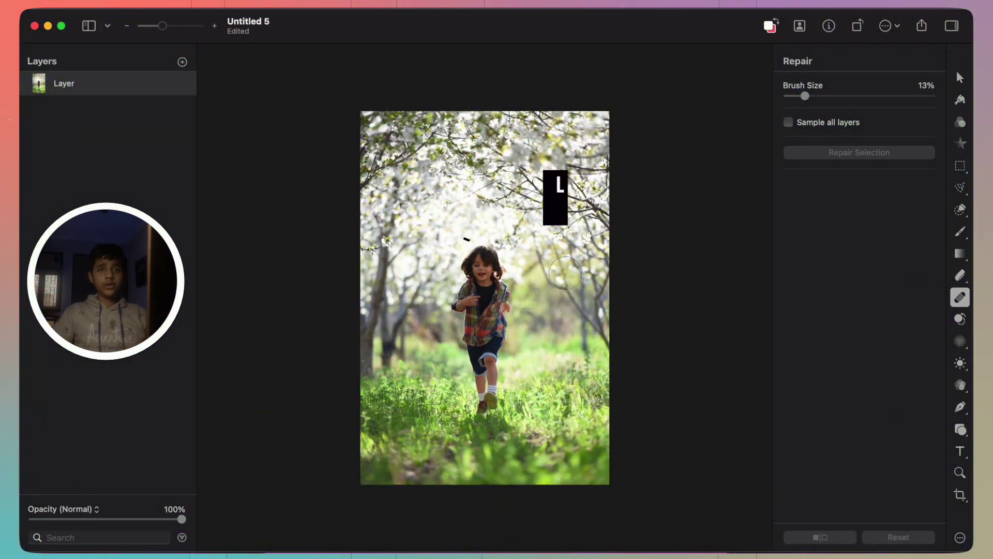
Select the Rectangular Selection tool in add mode.
click(961, 165)
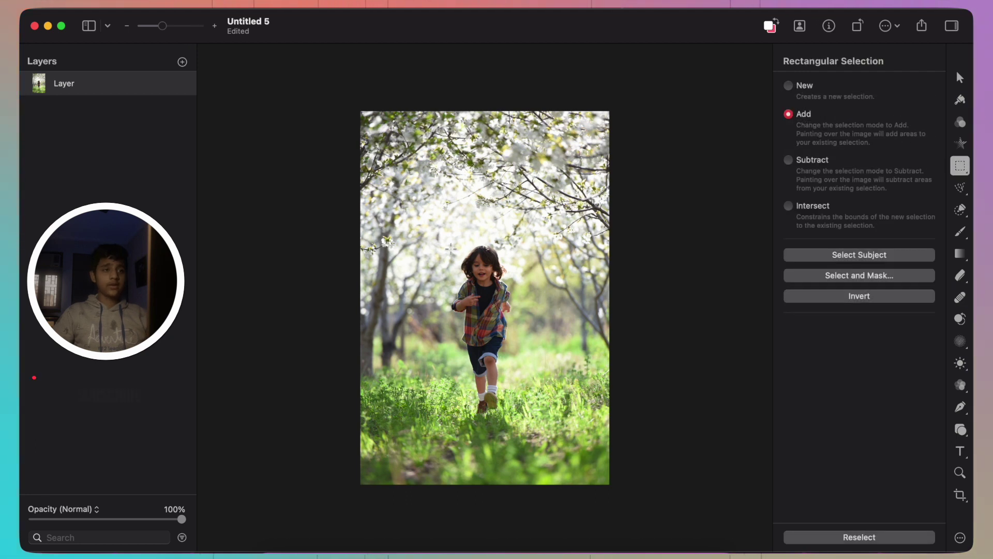
Select a rectangle around the running boy, repair the selection, and deselect.
drag(448, 246, 523, 422)
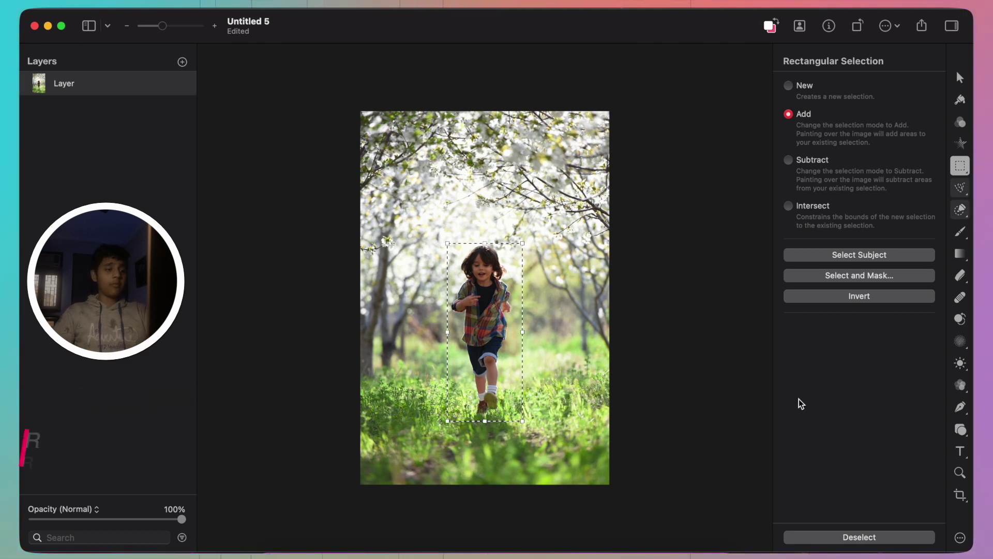
key(r)
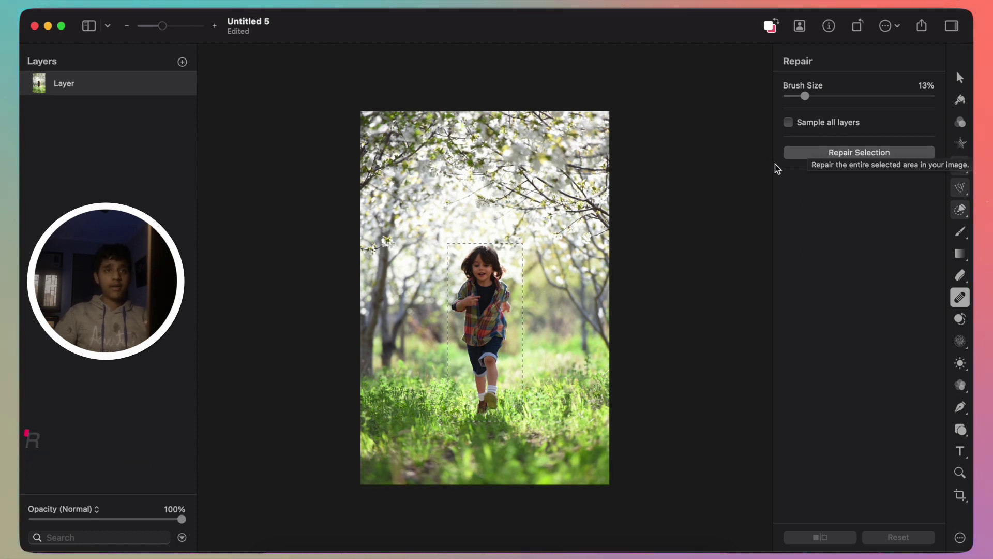
click(857, 156)
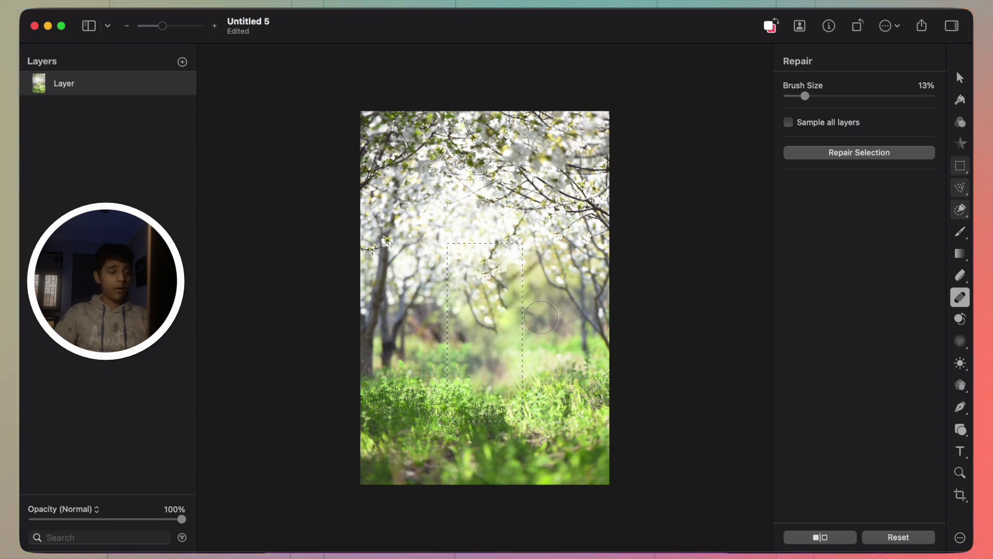
key(super+d)
scroll(486, 381, up, 5)
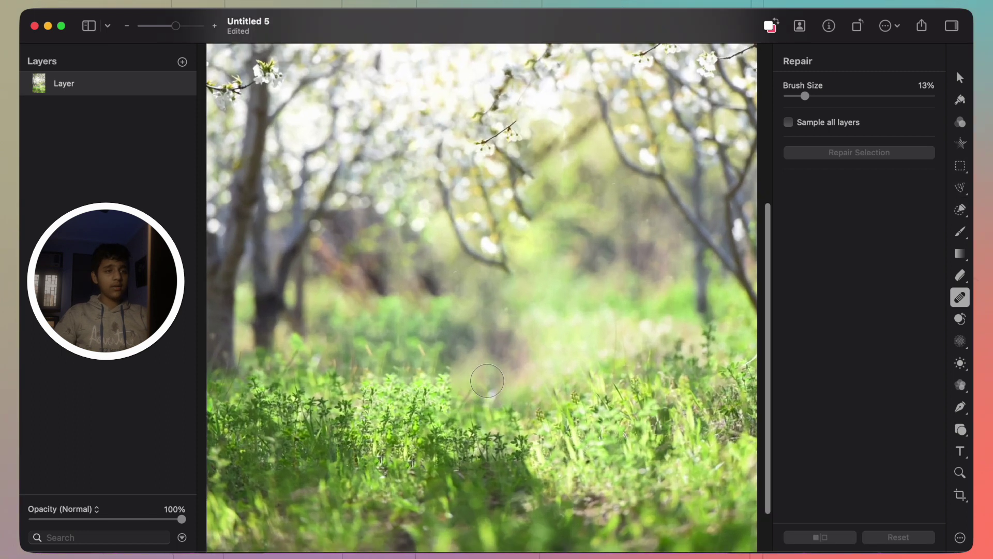
scroll(486, 380, up, 2)
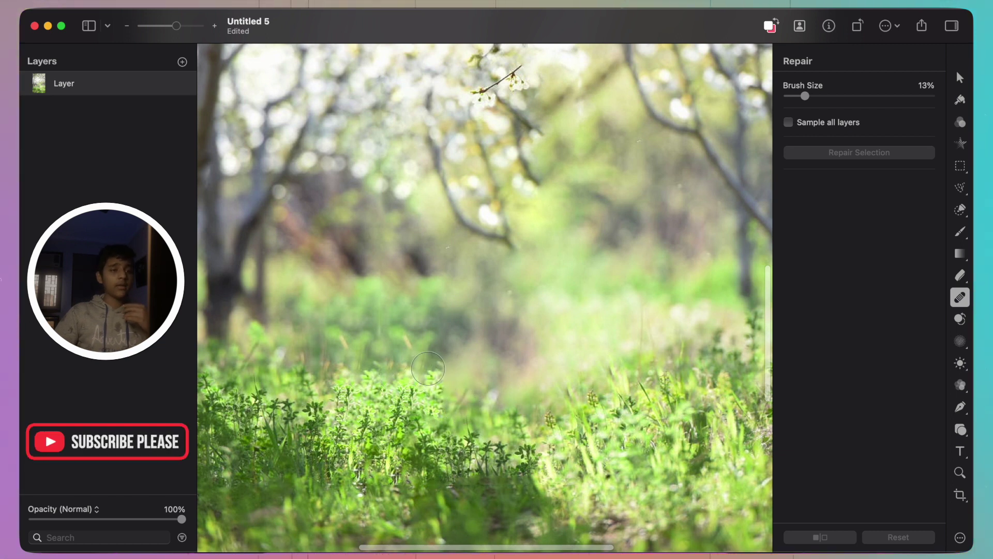
Paint four Repair strokes: two over blurry grass, two over marks among blossom branches.
drag(428, 370, 543, 408)
drag(403, 373, 482, 392)
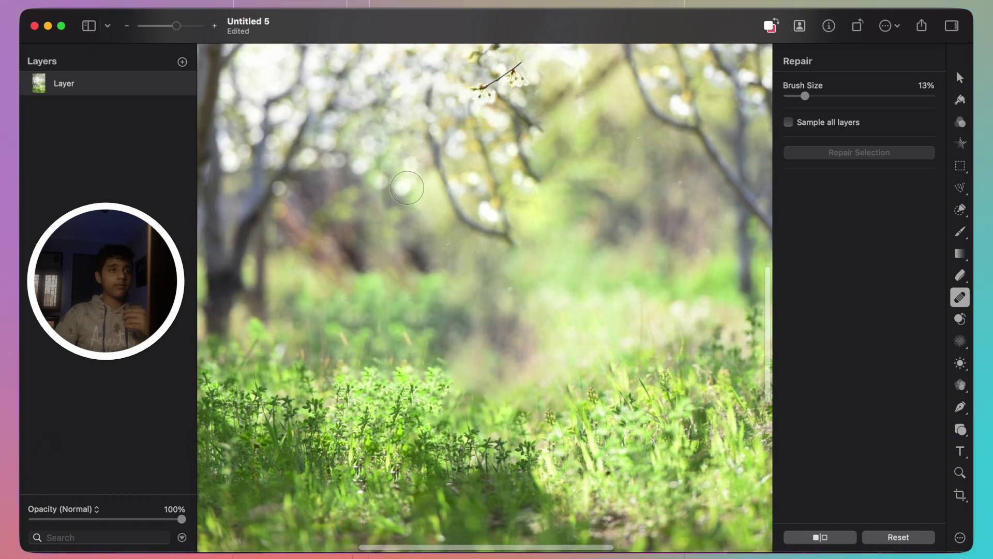
scroll(541, 274, up, 6)
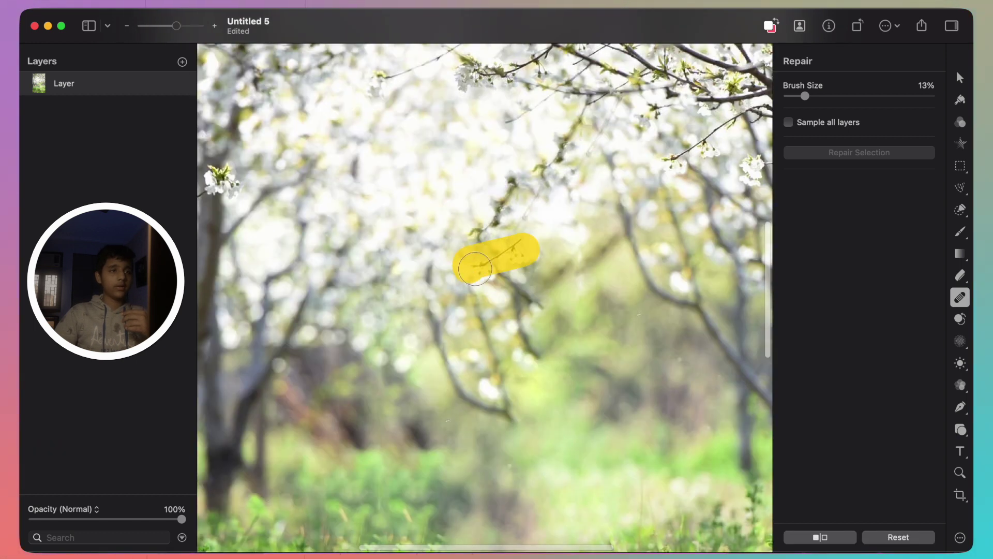
scroll(529, 270, up, 3)
drag(511, 252, 475, 294)
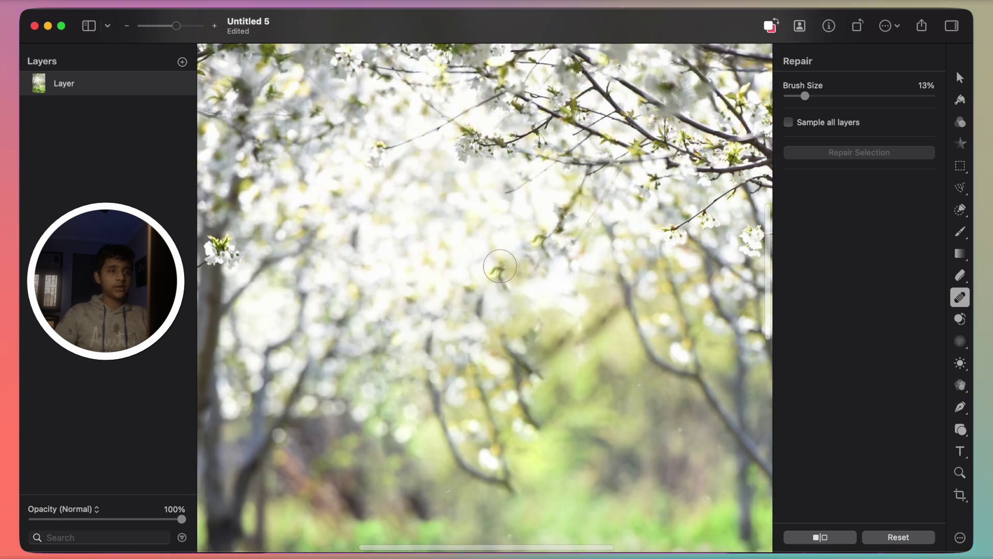
drag(496, 268, 534, 295)
scroll(527, 302, down, 5)
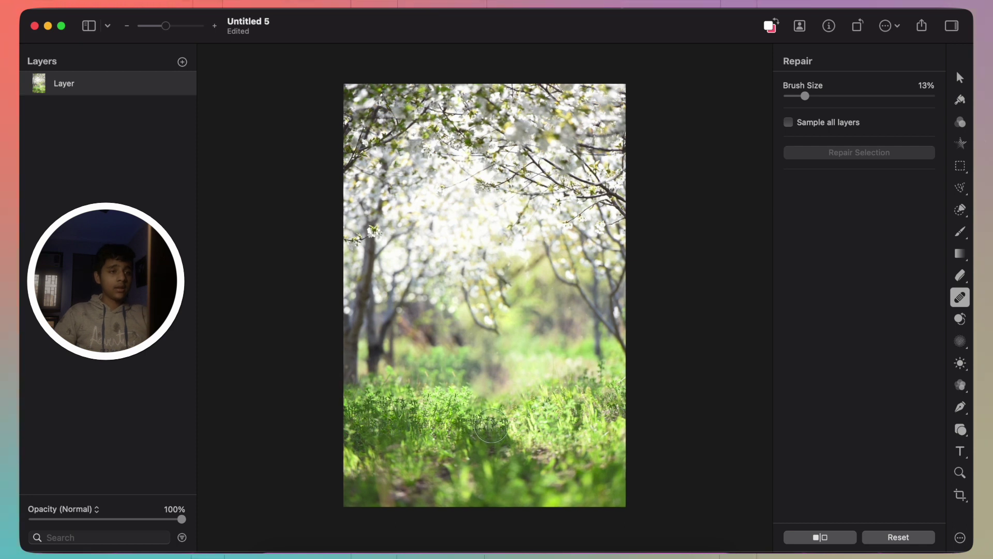
scroll(497, 443, up, 8)
Paint one Repair stroke over the smudged grass patch where the boy stood.
mouse_move(466, 325)
mouse_down()
mouse_move(422, 353)
mouse_move(539, 386)
mouse_up()
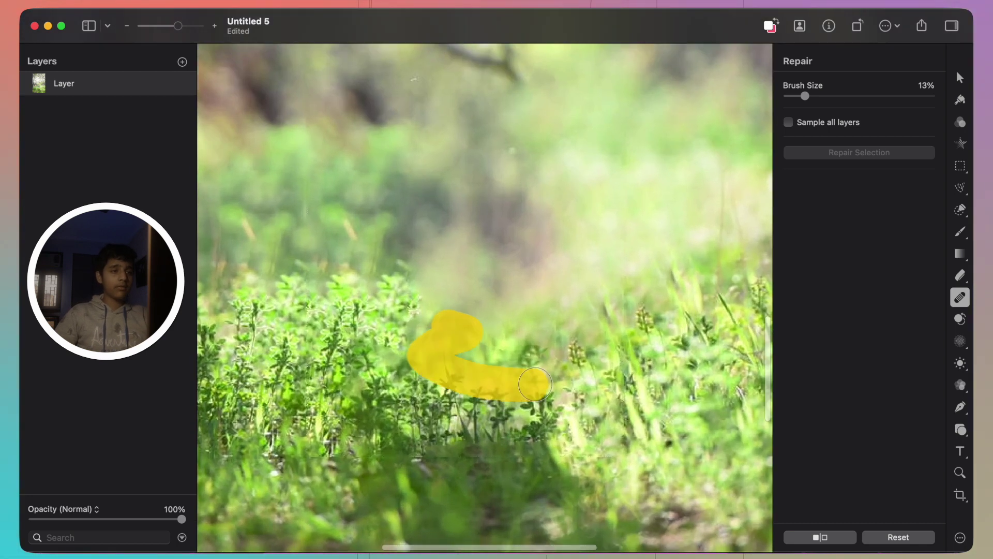
scroll(468, 360, down, 10)
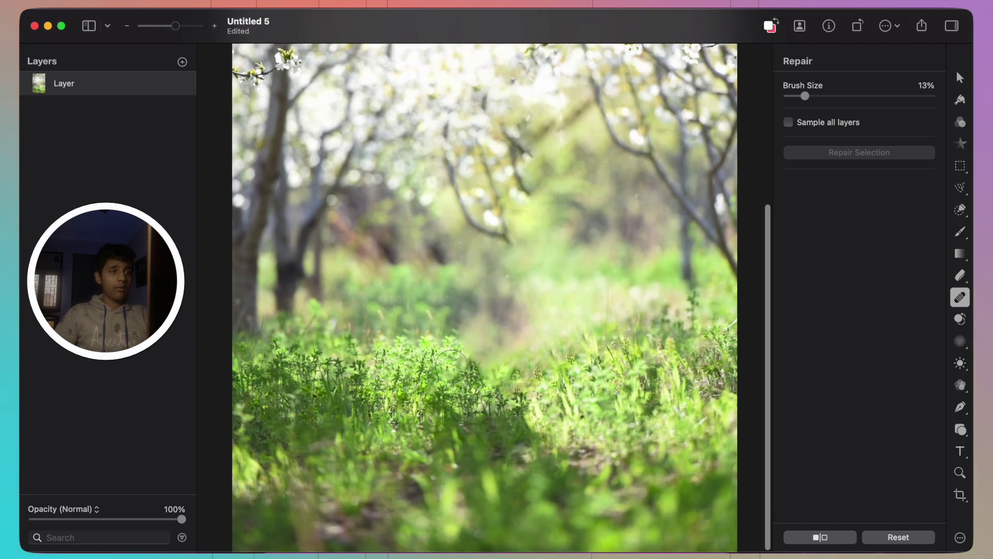
scroll(467, 365, down, 6)
scroll(450, 370, up, 6)
scroll(454, 369, up, 4)
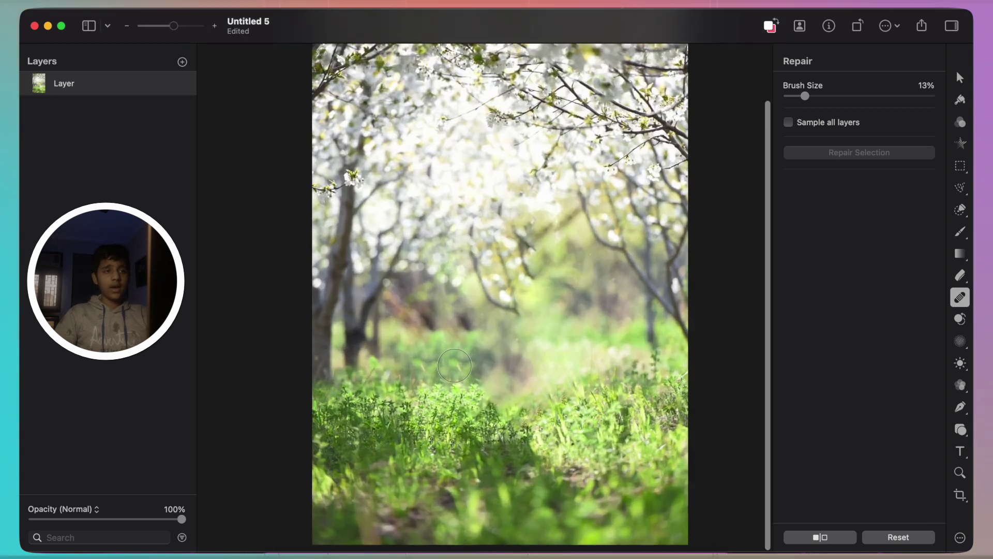
scroll(458, 368, up, 3)
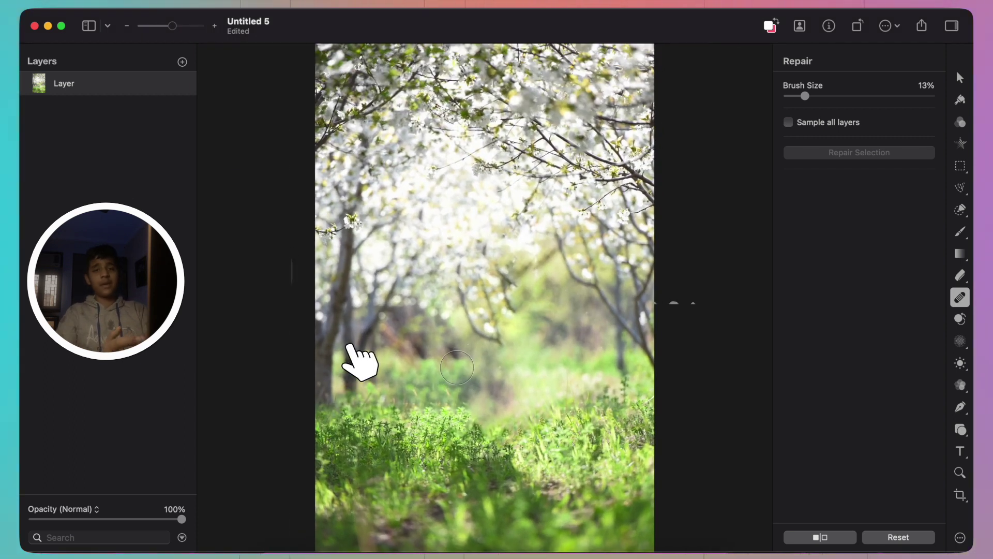